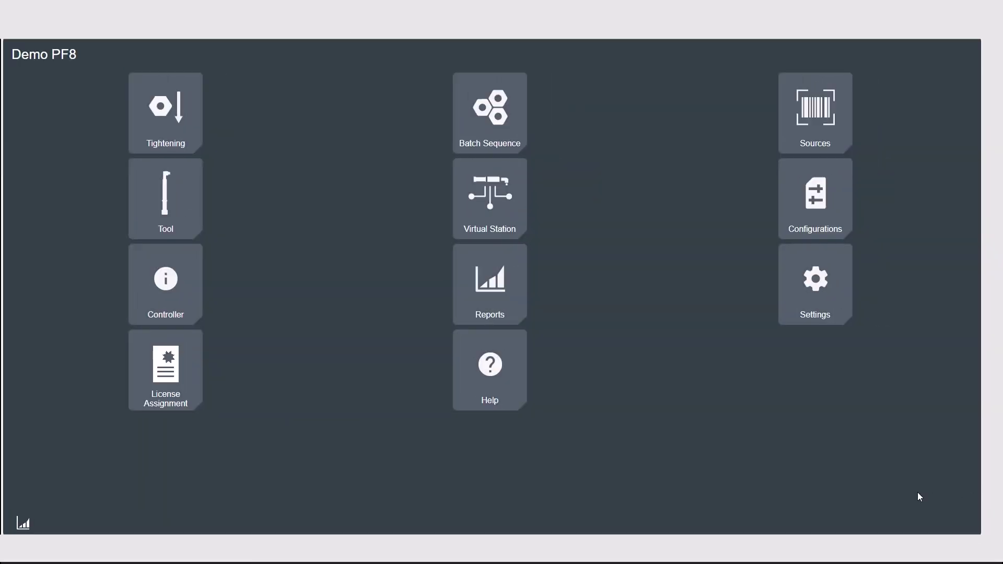
Step: Open the Sources page and start adding a new tightening source
mouse_move(794, 135)
click(795, 136)
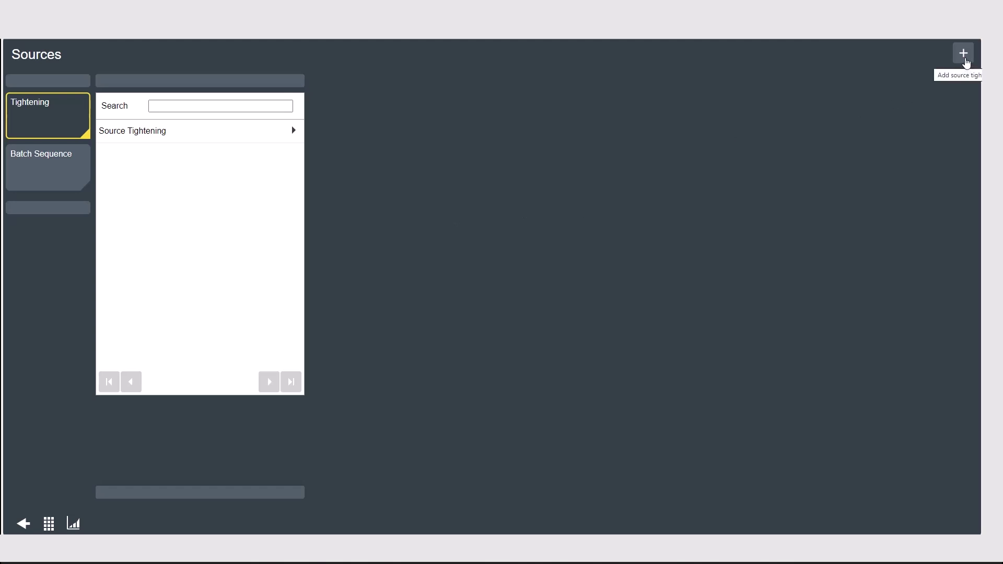
click(966, 62)
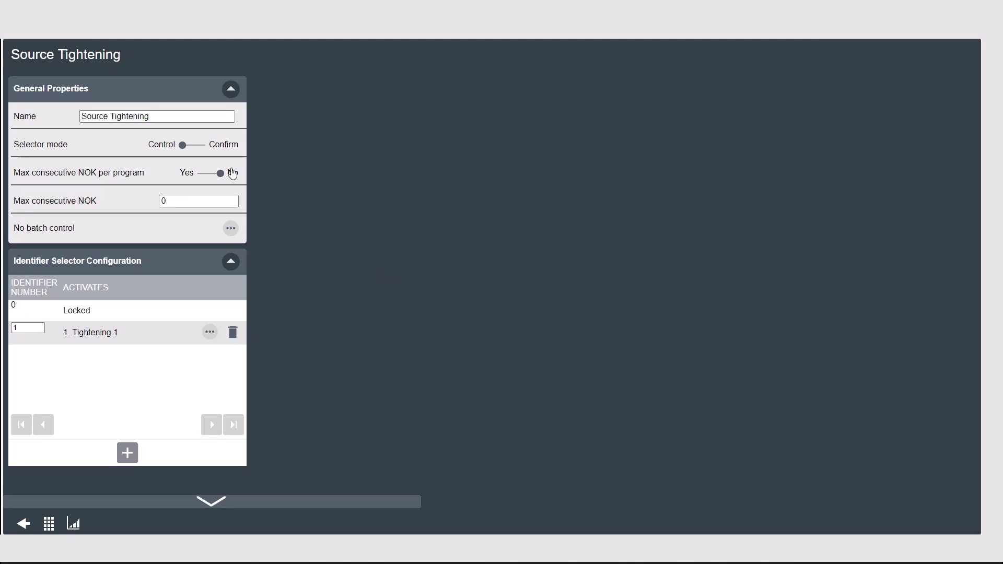
Step: Replace the new source's default name with 'Open Protocol Demo'
drag(172, 117, 65, 117)
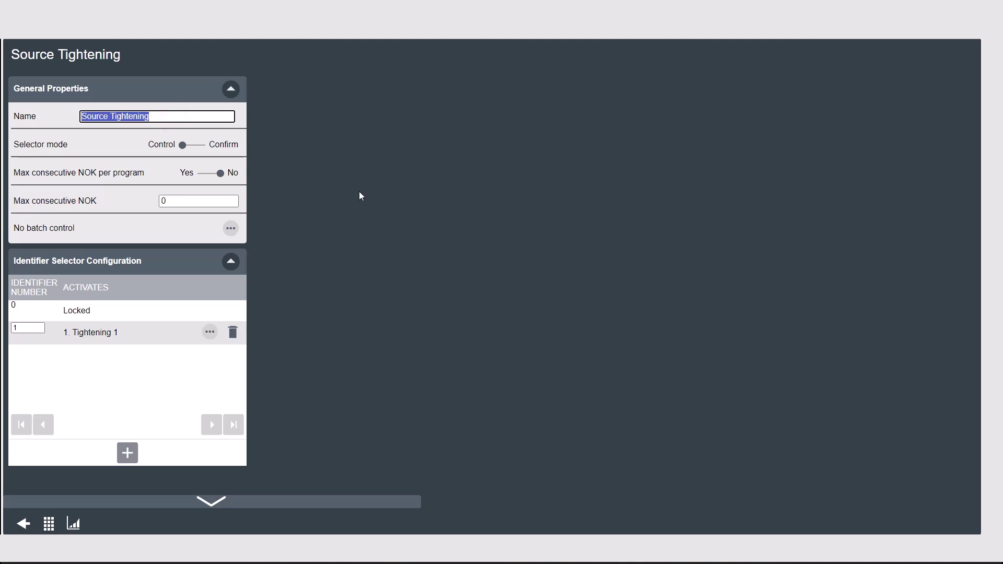
text(Open Protov)
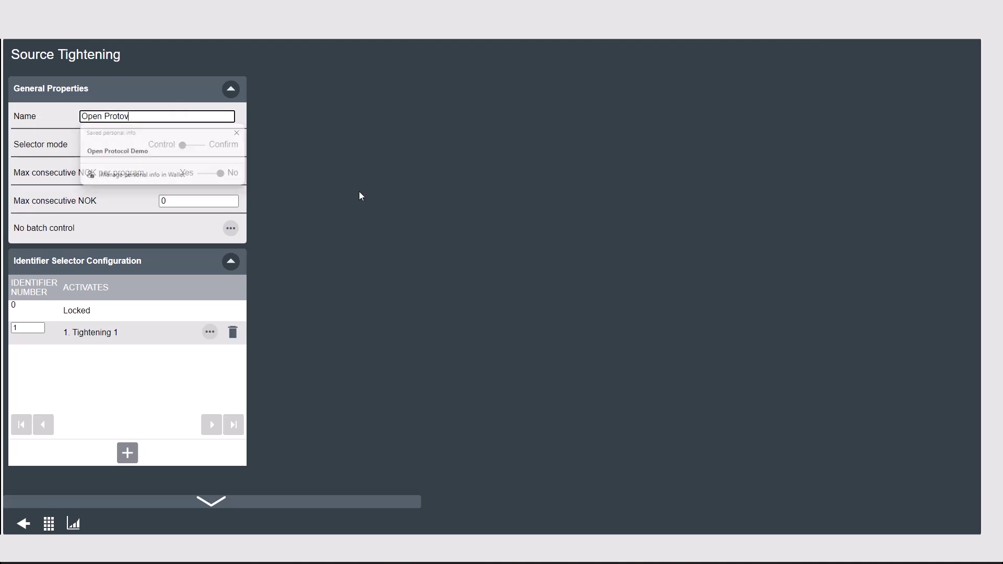
key(BackSpace)
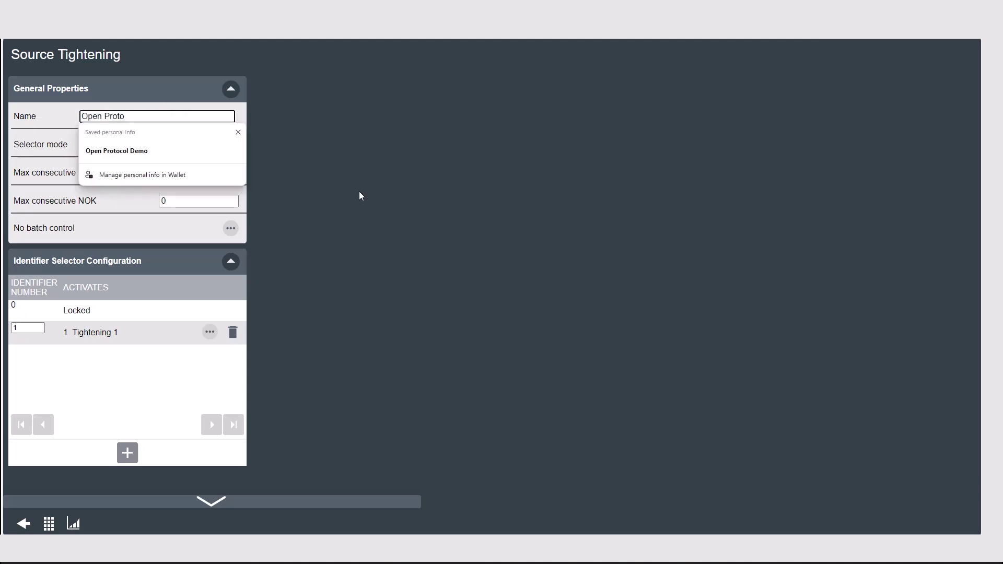
key(Down)
key(Tab)
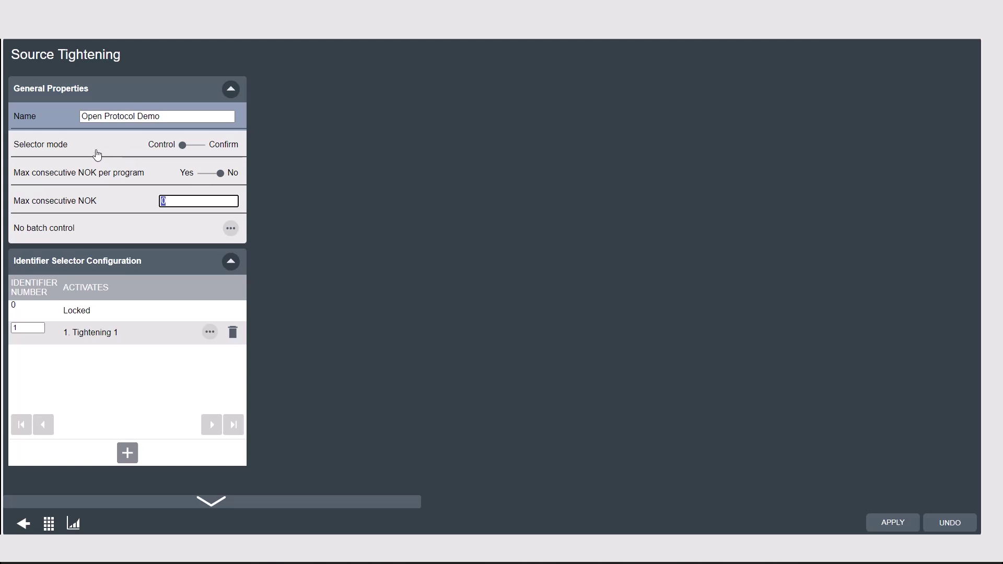
Step: Toggle selector mode to Confirm and back to Control, then add identifier row 2
click(186, 157)
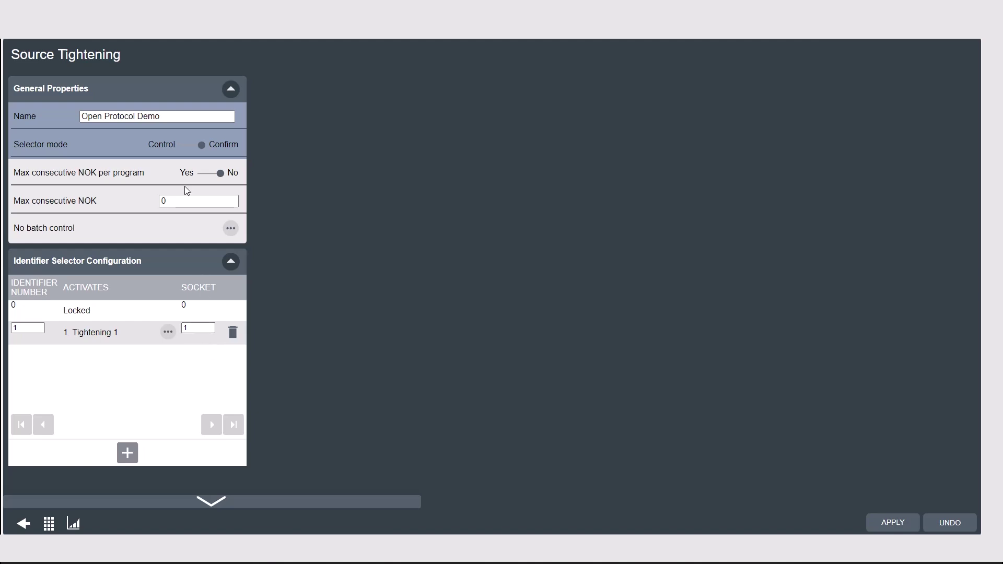
click(187, 147)
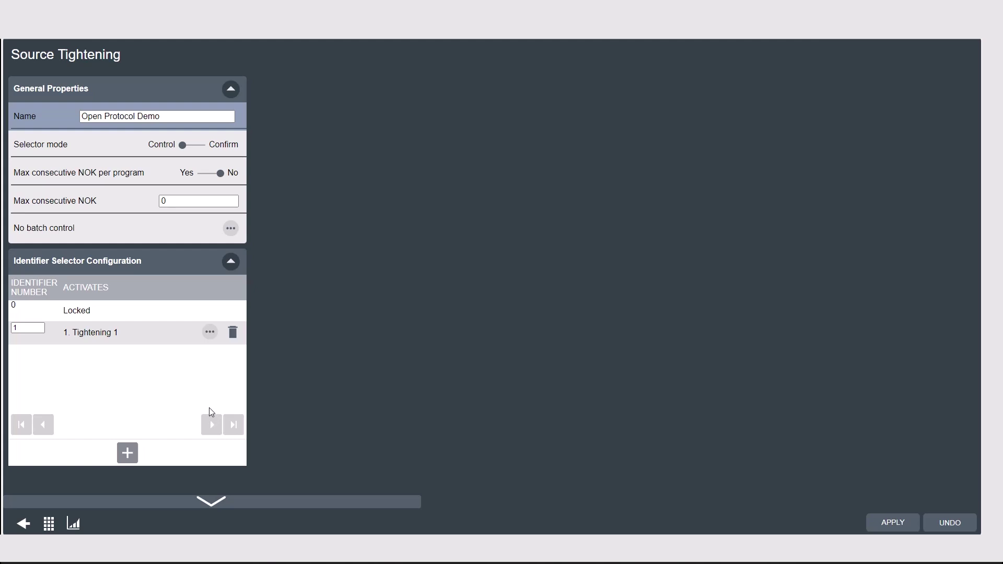
click(127, 454)
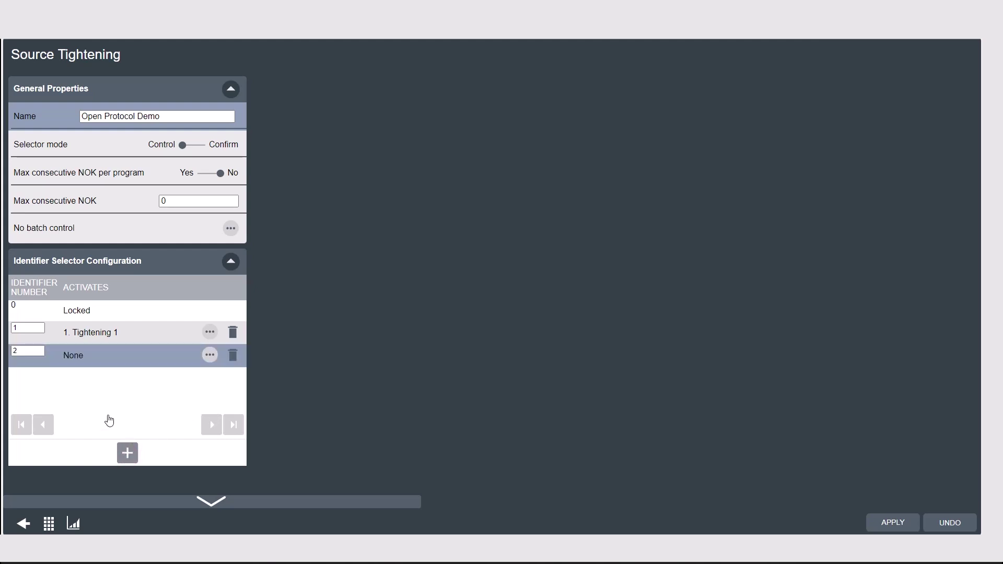
click(207, 174)
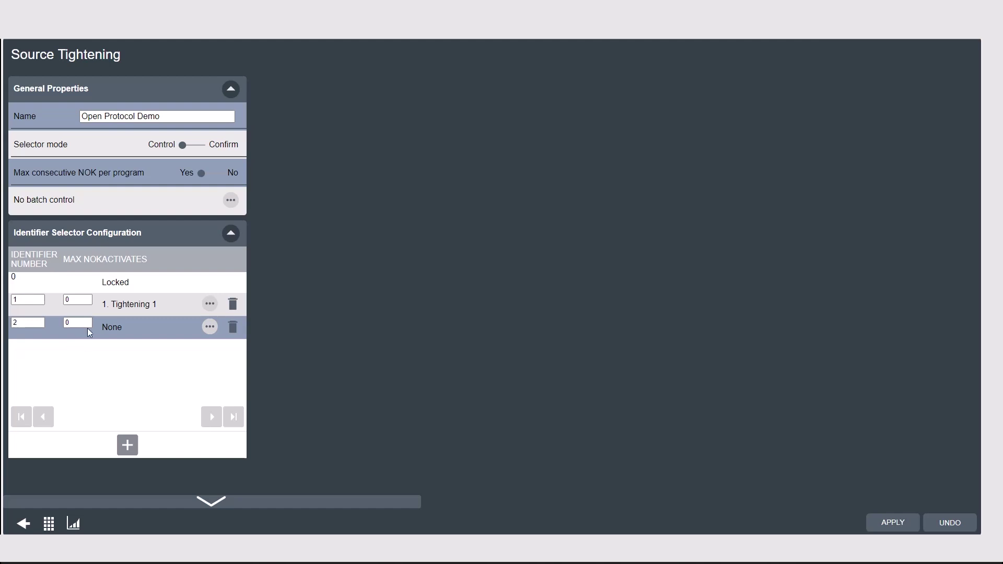
click(213, 173)
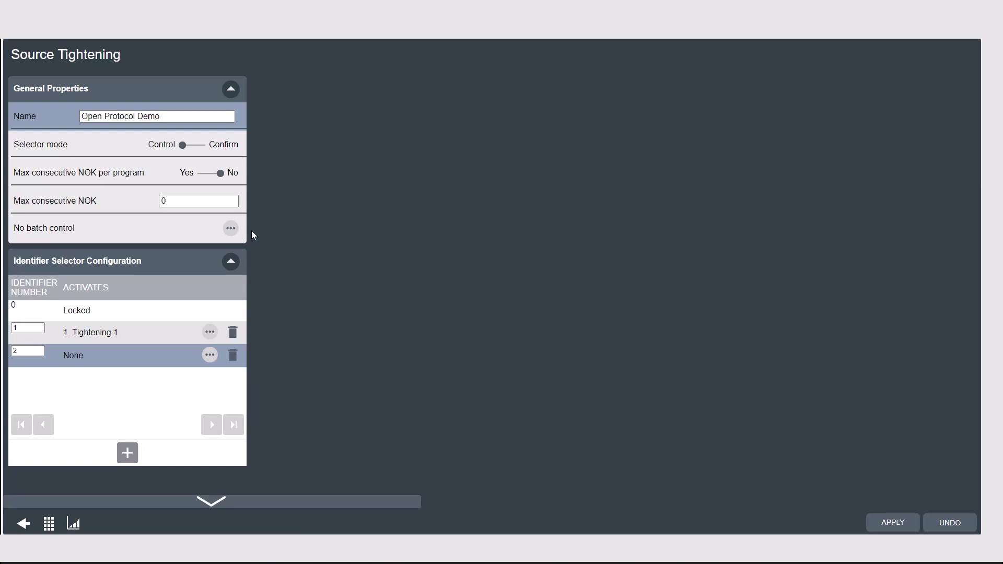
click(230, 229)
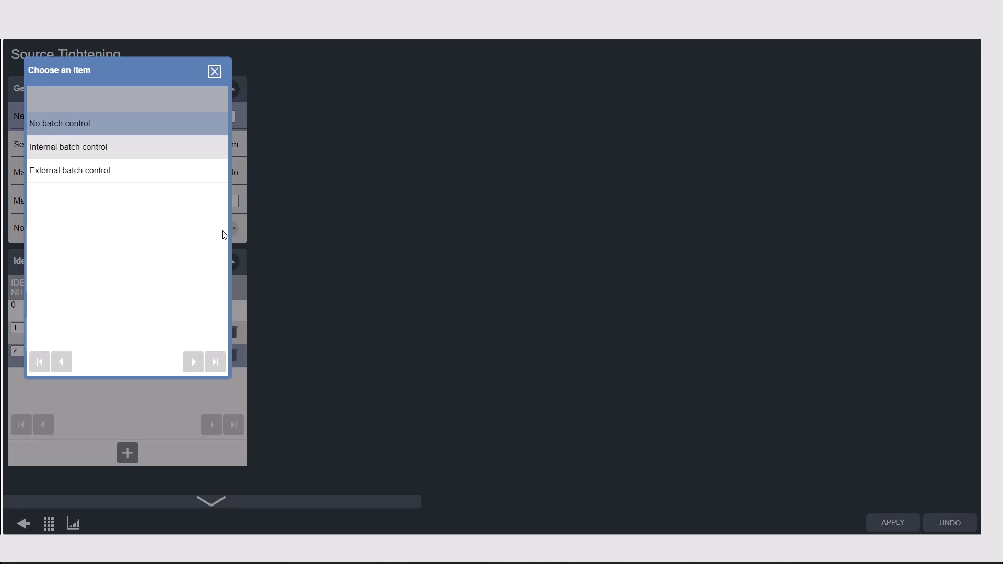
Step: Try External batch control, then set batch control back to No batch control
click(114, 154)
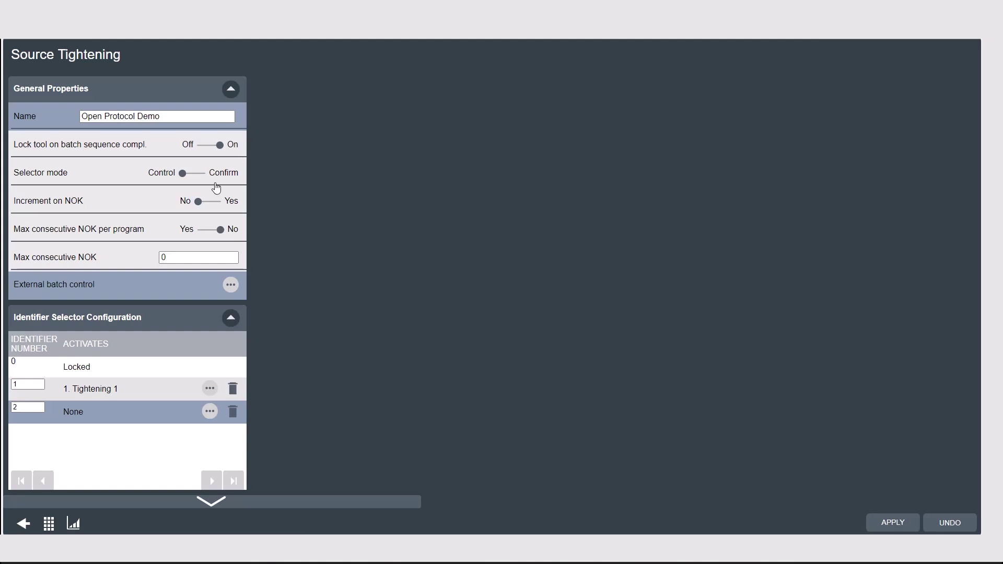
click(231, 285)
click(88, 131)
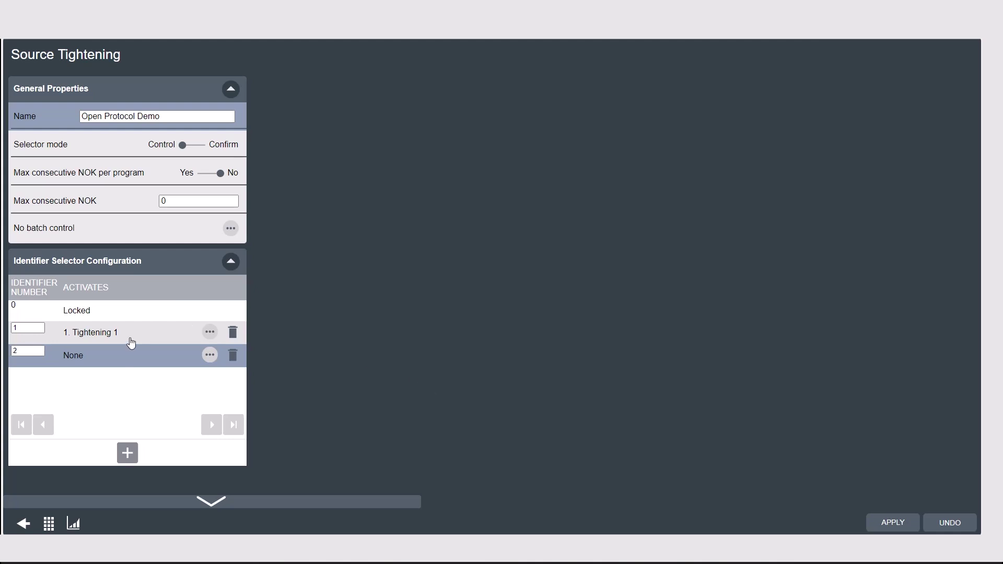
Step: Assign program 3. Tightening 3 to identifier 2 and apply the source settings
click(205, 357)
click(76, 170)
click(890, 523)
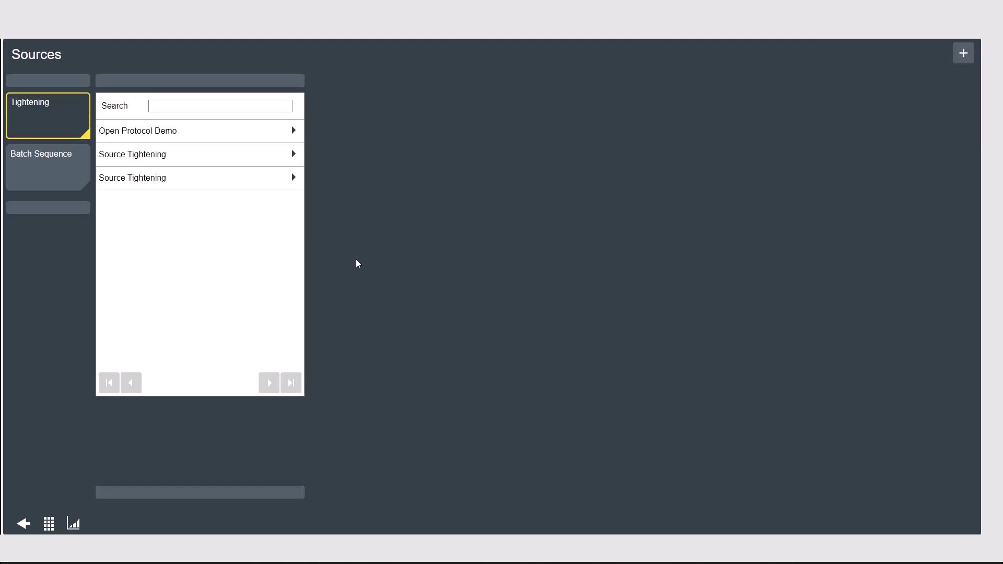
Step: Go to the home screen and open Virtual Station 1's task choices
click(48, 525)
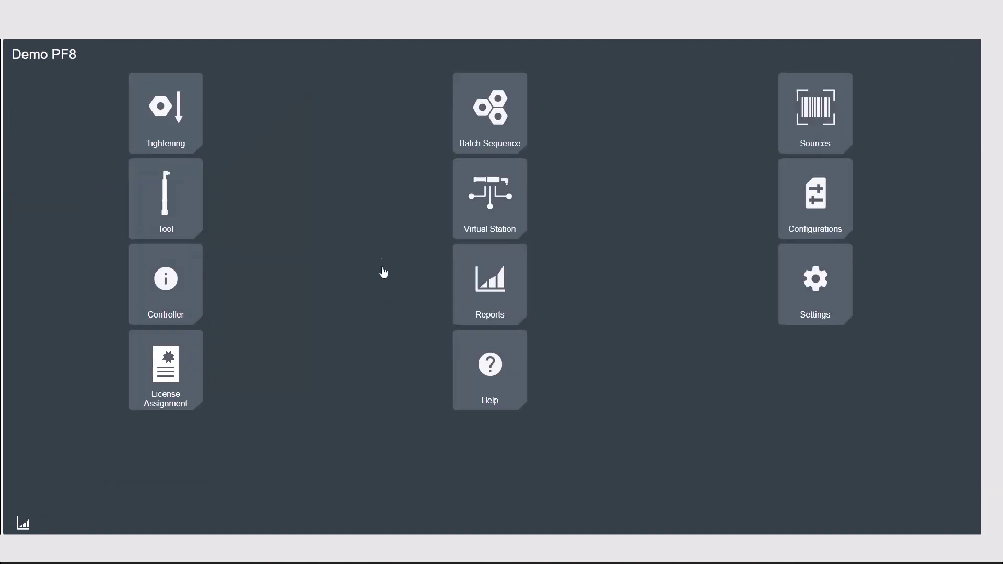
click(475, 215)
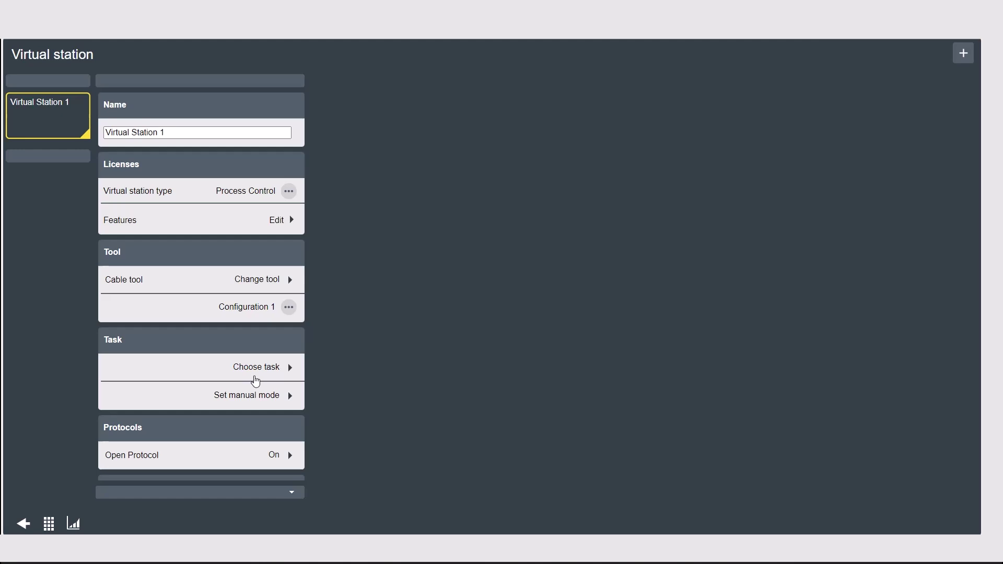
click(269, 368)
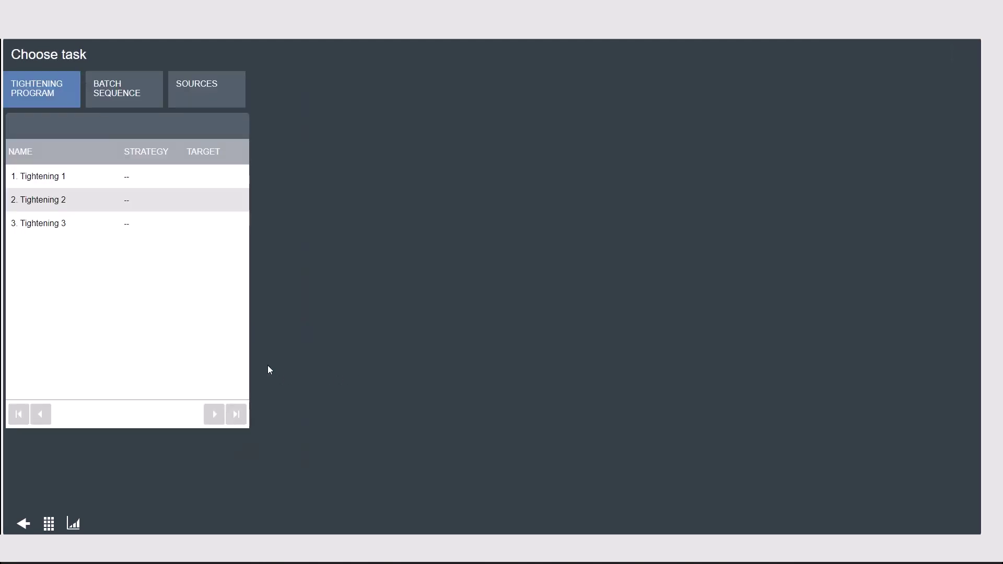
Step: Choose Open Protocol Demo from the sources as Virtual Station 1's task and apply it
click(217, 92)
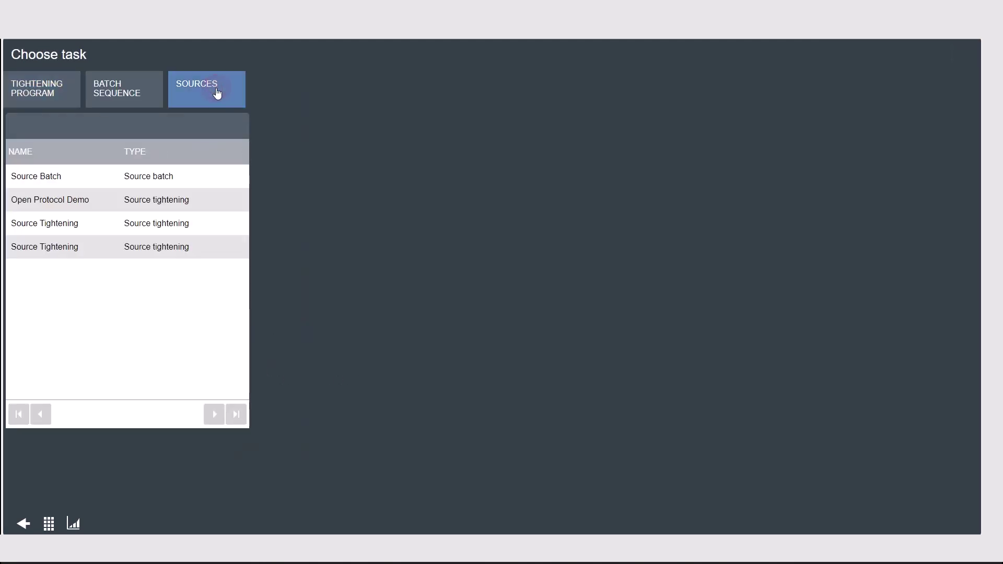
click(98, 204)
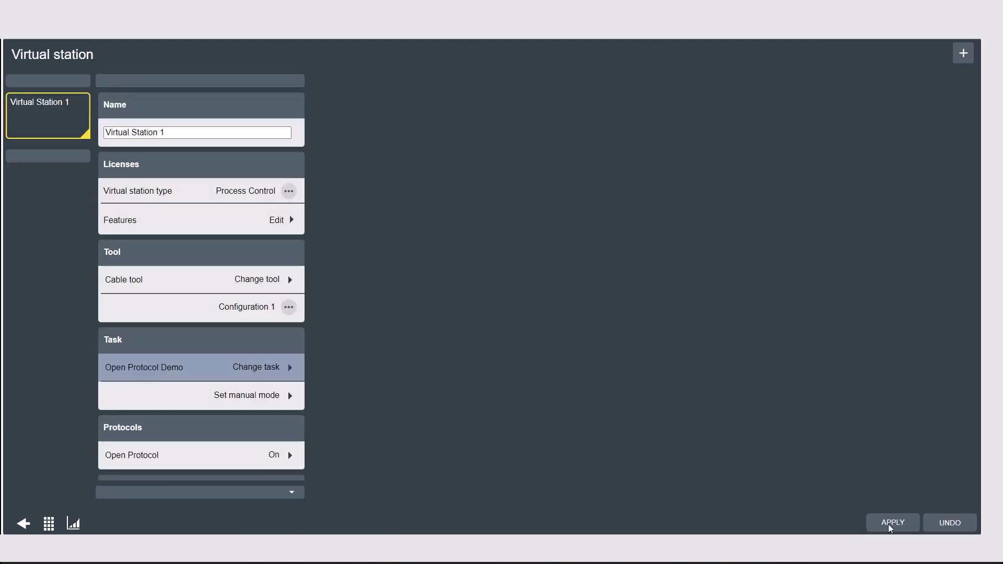
click(890, 524)
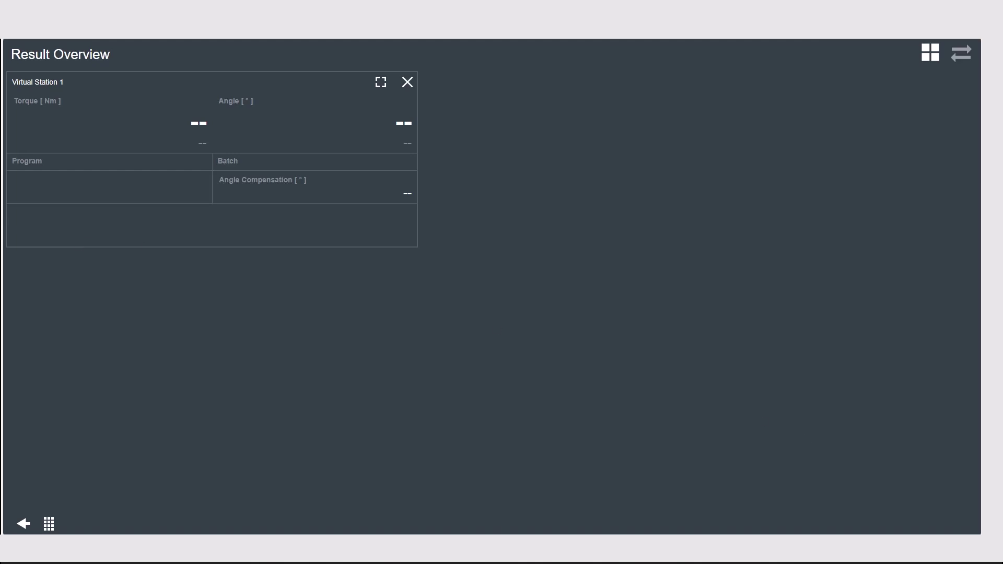
Step: Switch to the Open Protocol tester and send a Pset 1 selection
key(alt+Tab)
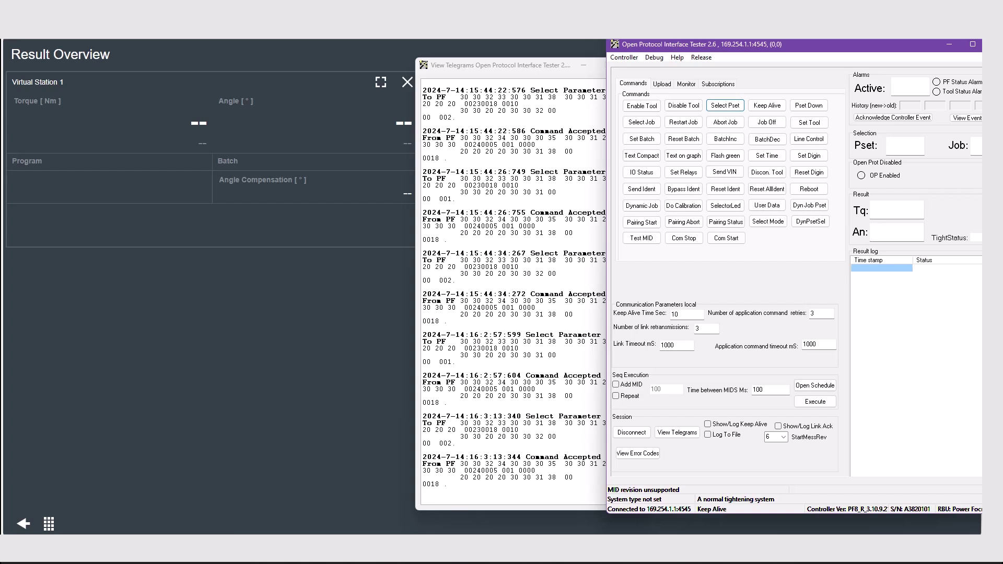
key(Return)
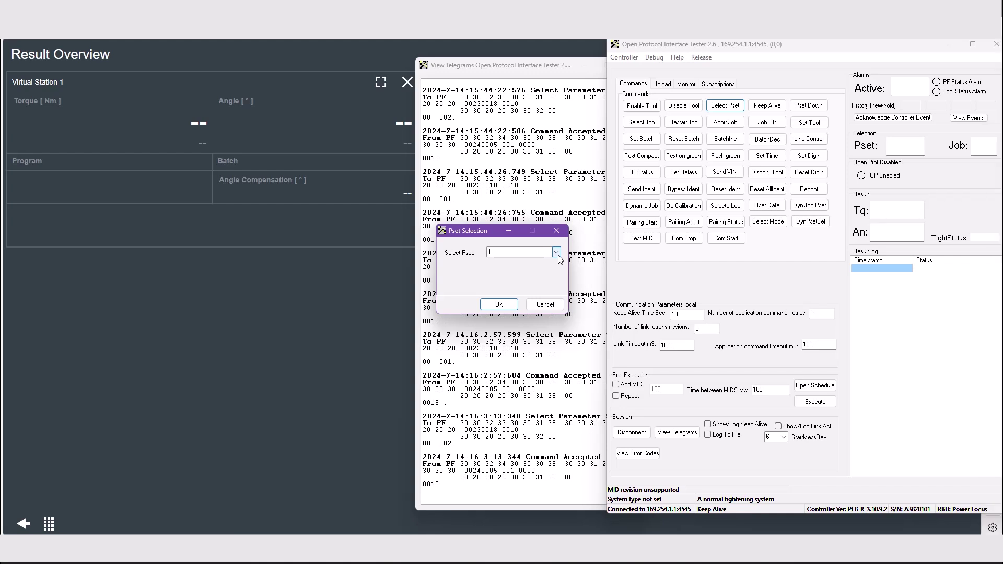
click(557, 254)
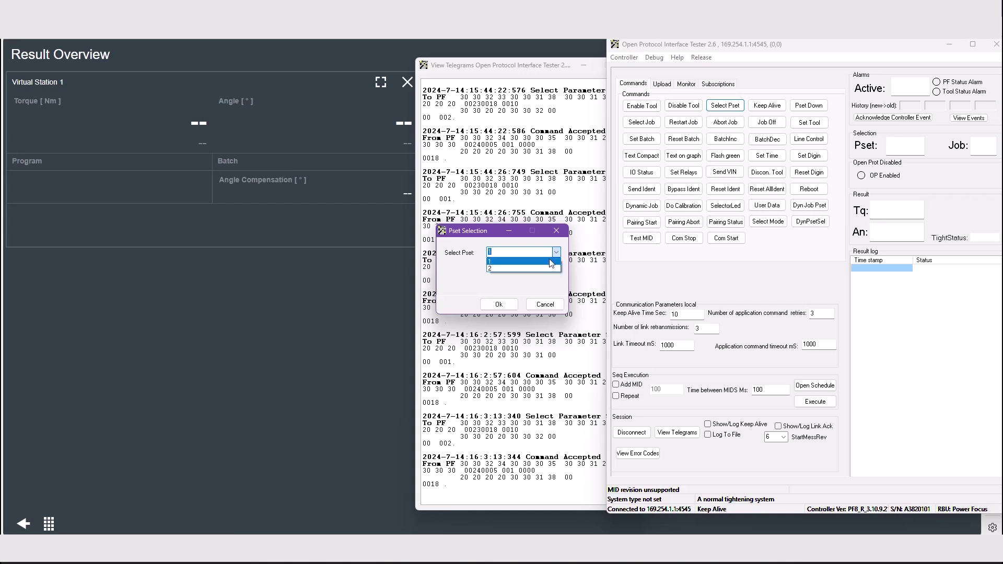
click(549, 260)
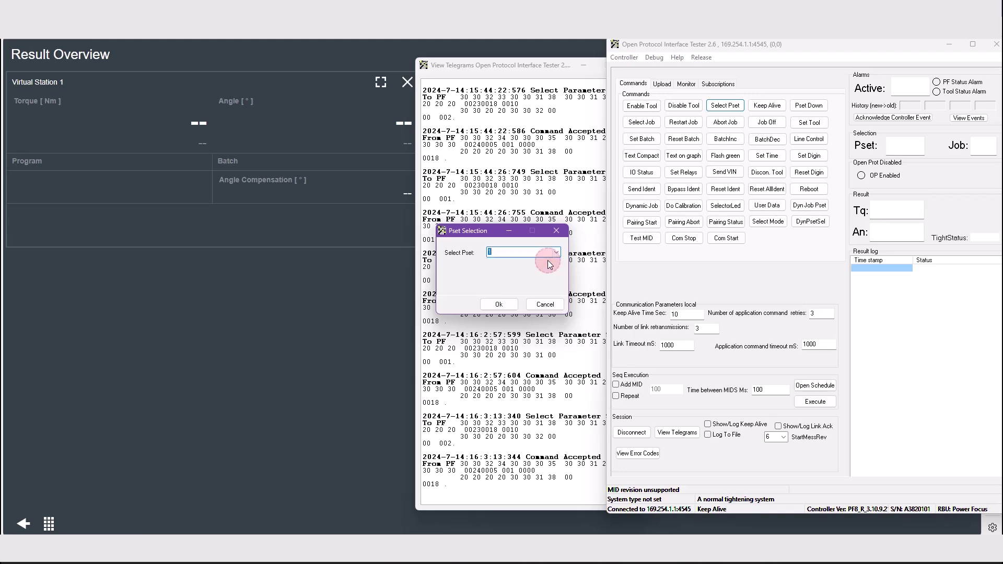
click(499, 305)
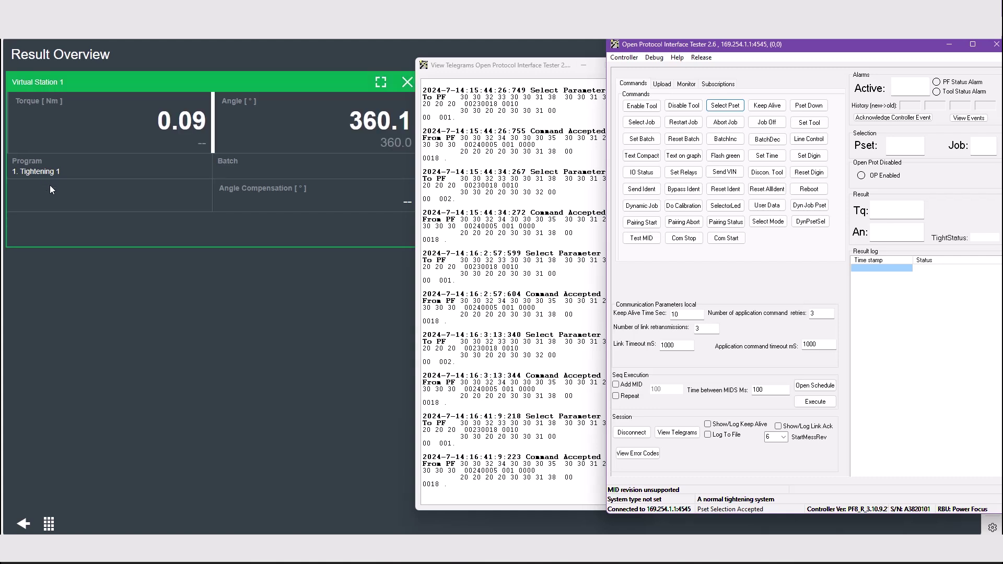
Step: Send a Pset 2 selection from the tester to switch the station to Tightening 3
click(724, 105)
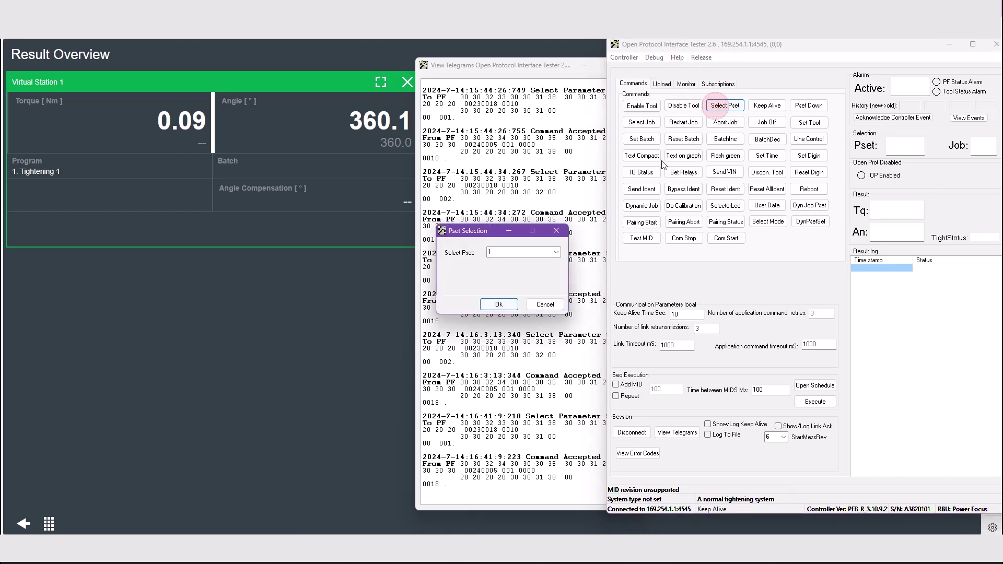
click(554, 252)
click(522, 267)
click(493, 305)
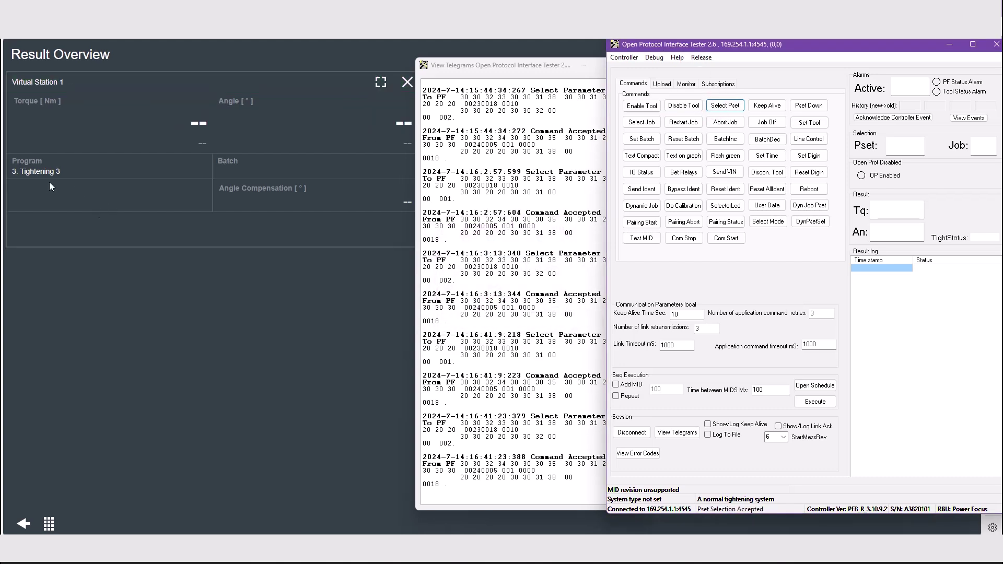